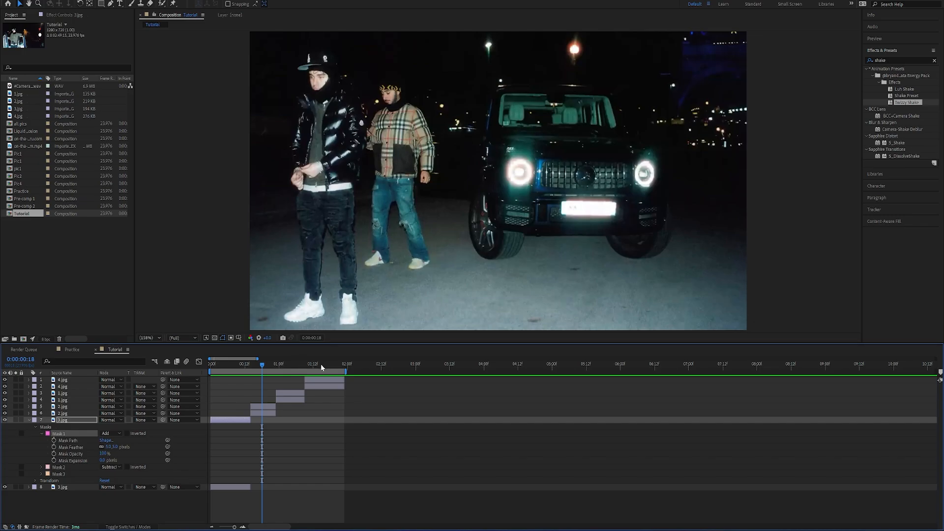
Duplicate the masked 3.jpg layer and distort the lower masked copy with Turbulent Displace and S_DistortChroma
key("ctrl+d")
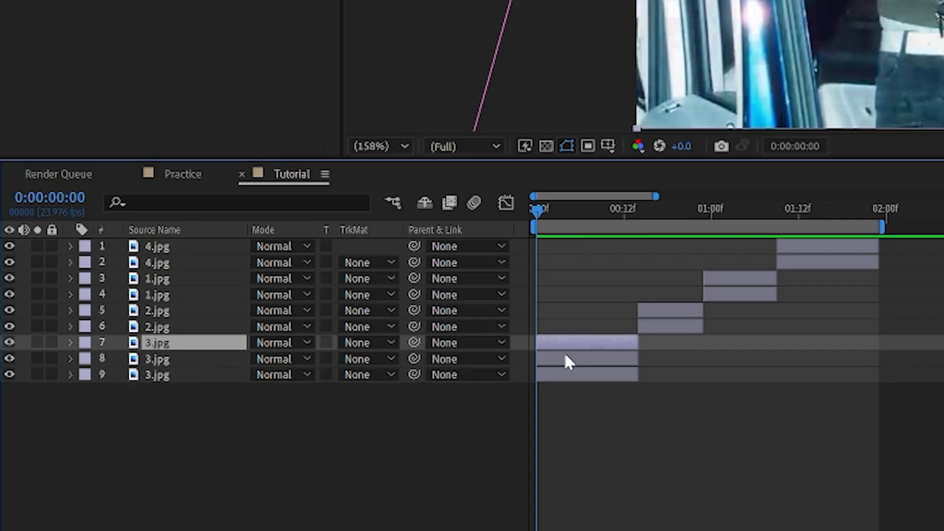
left_click(576, 359)
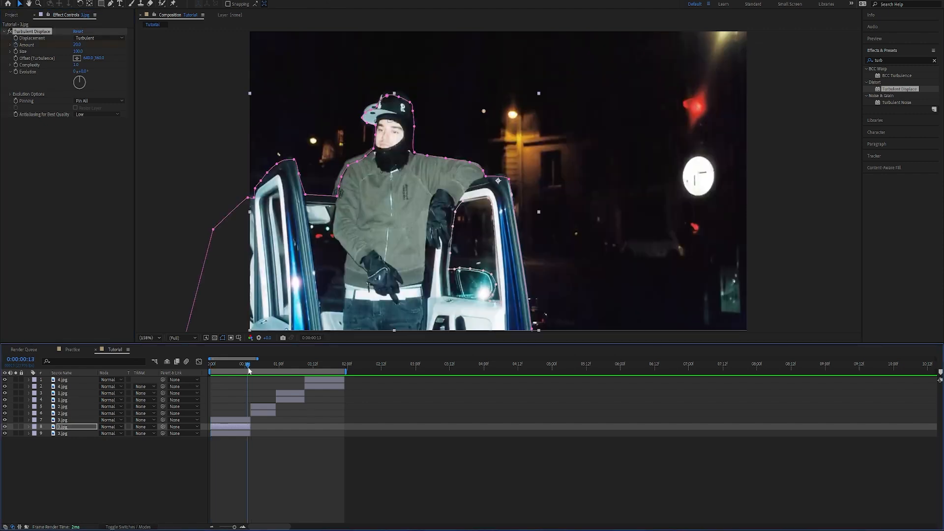
key("u")
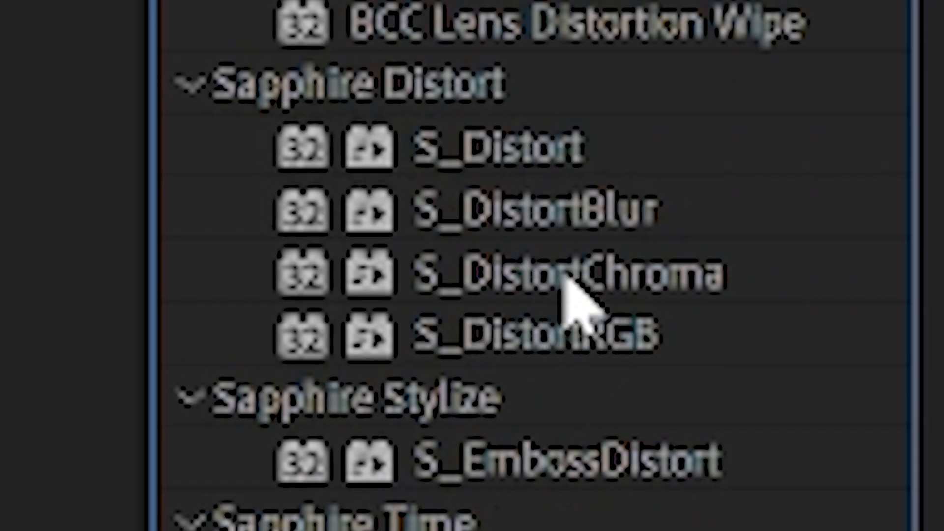
left_click_drag(565, 280, 239, 428)
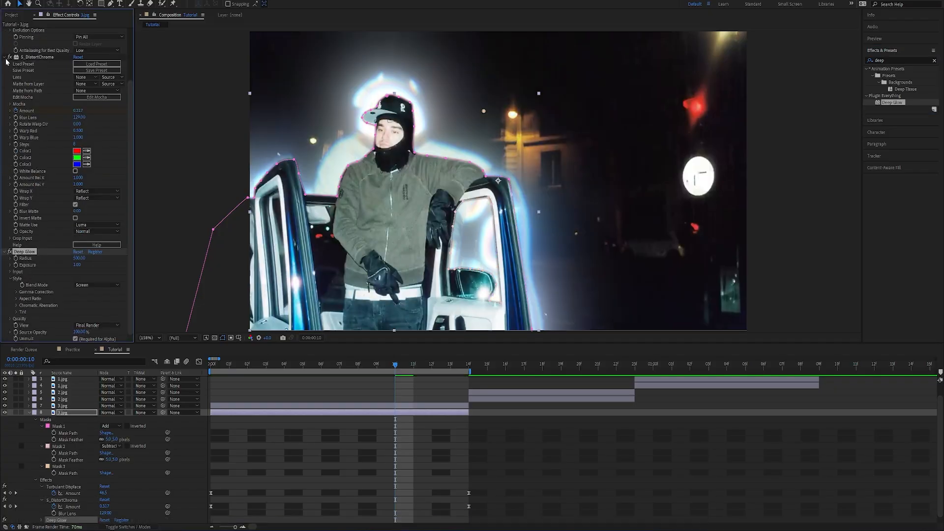
Tint the middle 3.jpg layer's Deep Glow green, set its Radius to 154 and lower its Exposure to 0.49
left_click(4, 57)
left_click(4, 31)
left_click(17, 106)
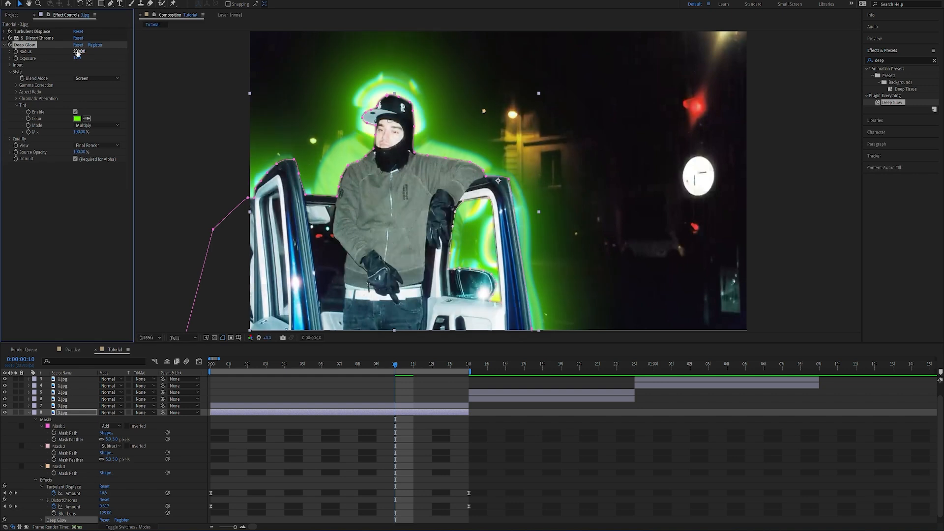
left_click_drag(26, 59, 0, 59)
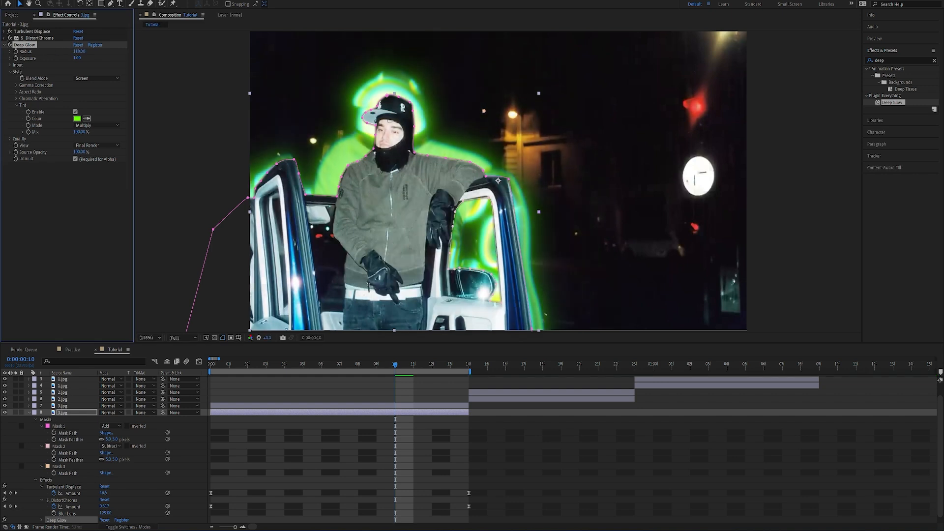
left_click_drag(79, 51, 74, 51)
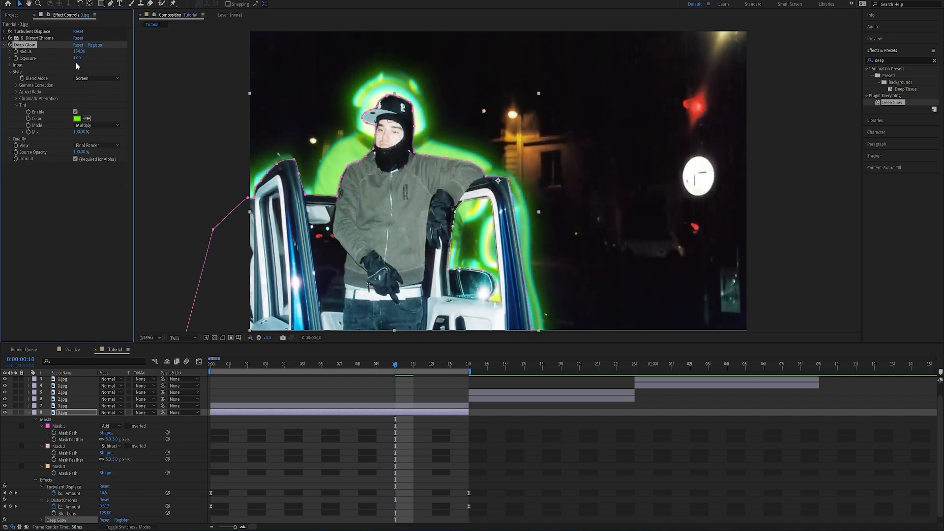
left_click_drag(65, 59, 60, 59)
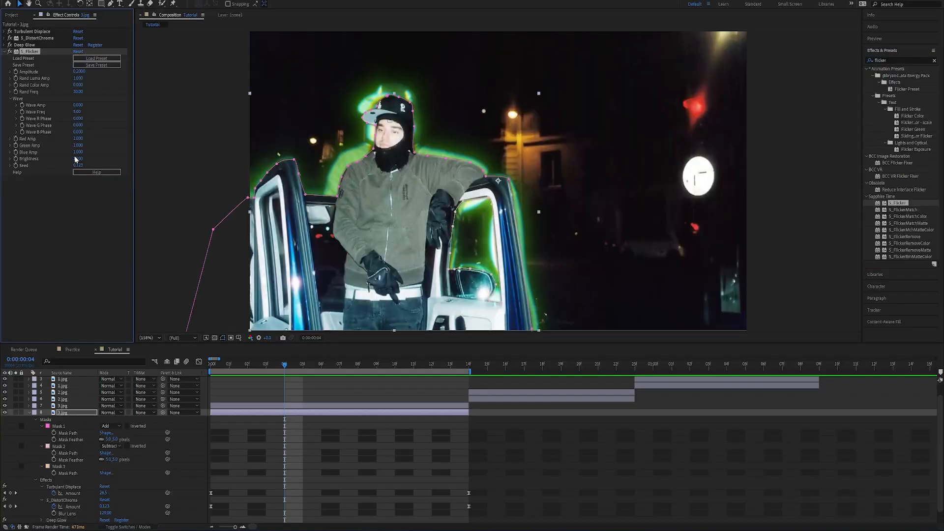
Play back the flickering glow on the middle 3.jpg layer from the start of the composition
left_click(216, 369)
key("space")
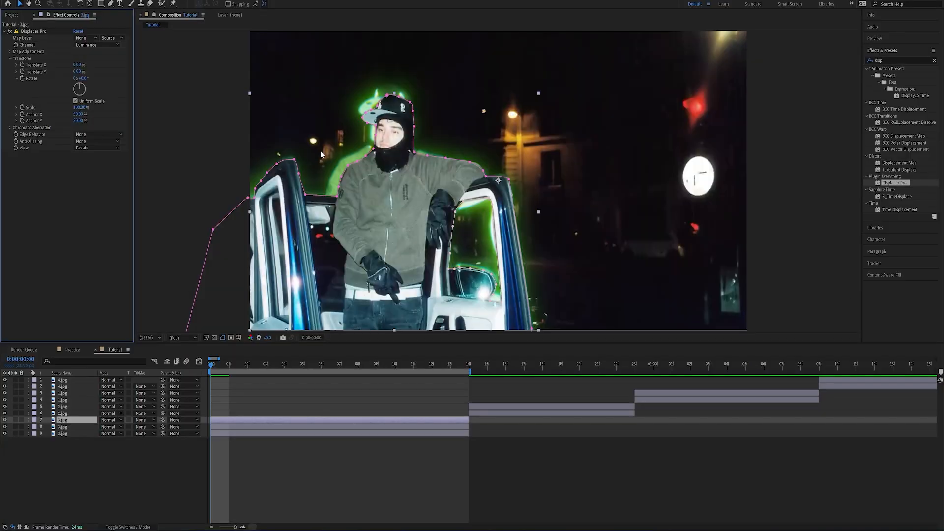
Keyframe Displacer Pro's Translate Y on the top 3.jpg layer from 15% at the first frame to 0% at frame 6
mouse_move(79, 72)
left_mouse_down()
mouse_move(99, 73)
mouse_move(85, 74)
left_mouse_up()
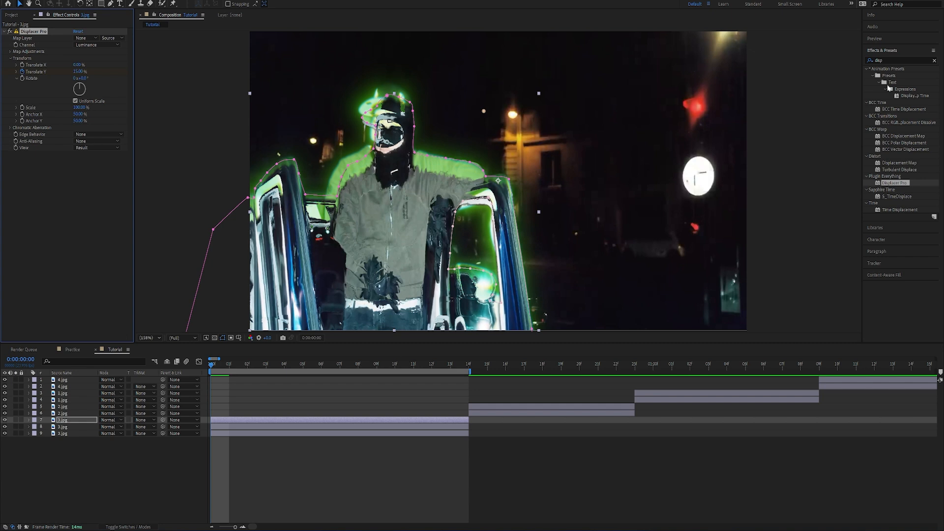
left_click(894, 41)
left_click(908, 50)
left_click(909, 49)
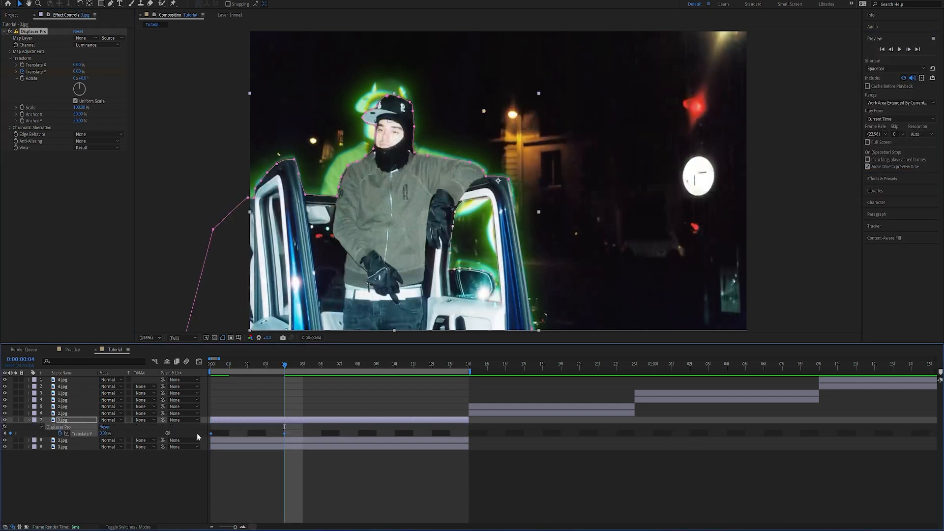
left_click(199, 362)
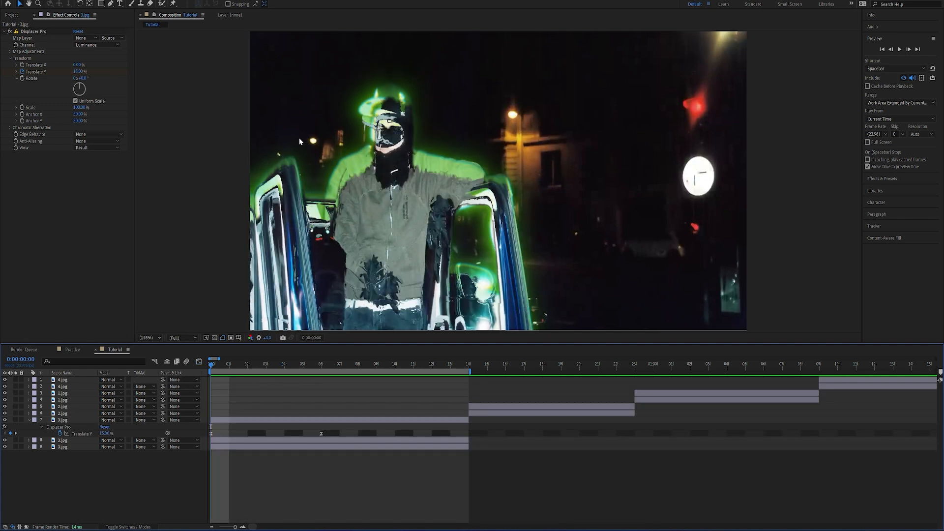
Copy the Deep Glow effect from the middle 3.jpg layer to the top 3.jpg layer
left_click(343, 441)
left_click(62, 90)
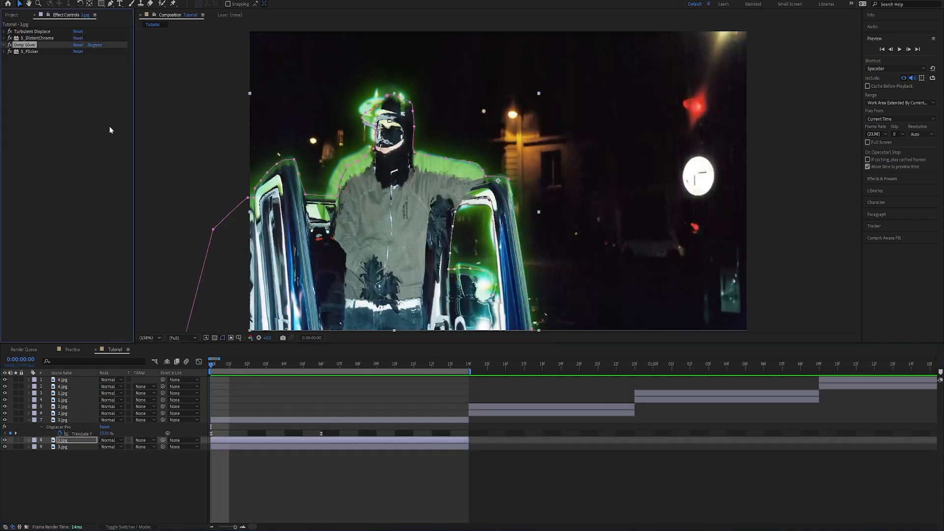
left_click(233, 420)
key("ctrl+v")
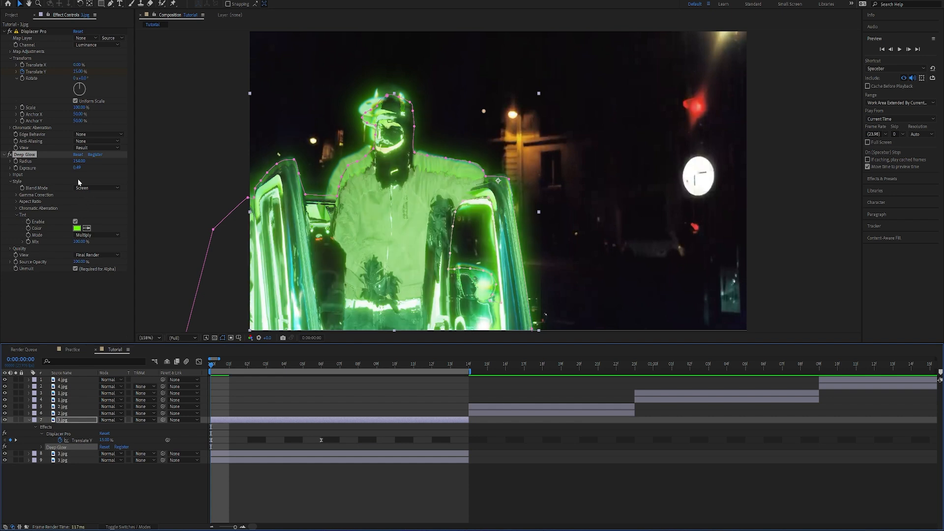
Set the top 3.jpg layer's Deep Glow Exposure to 0.01 at the first frame and keyframe it again near the clip's end
left_click(12, 175)
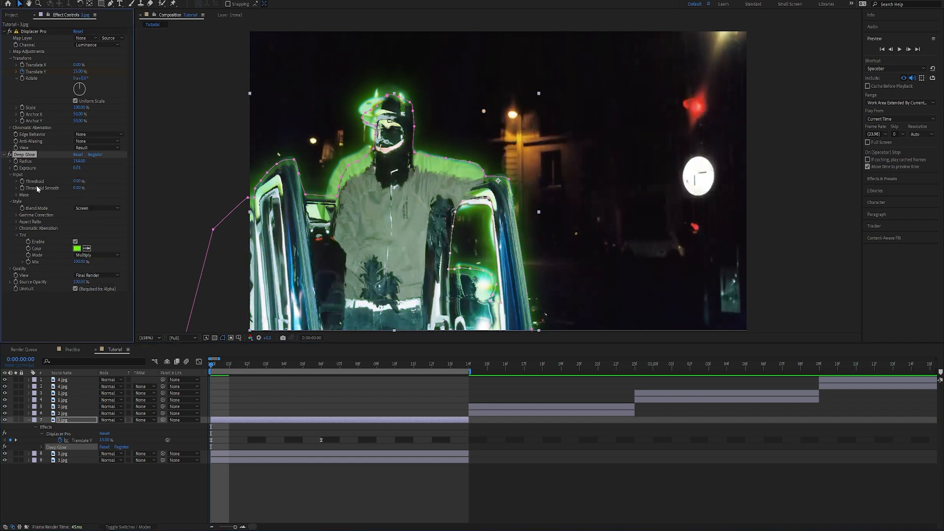
left_click(445, 367)
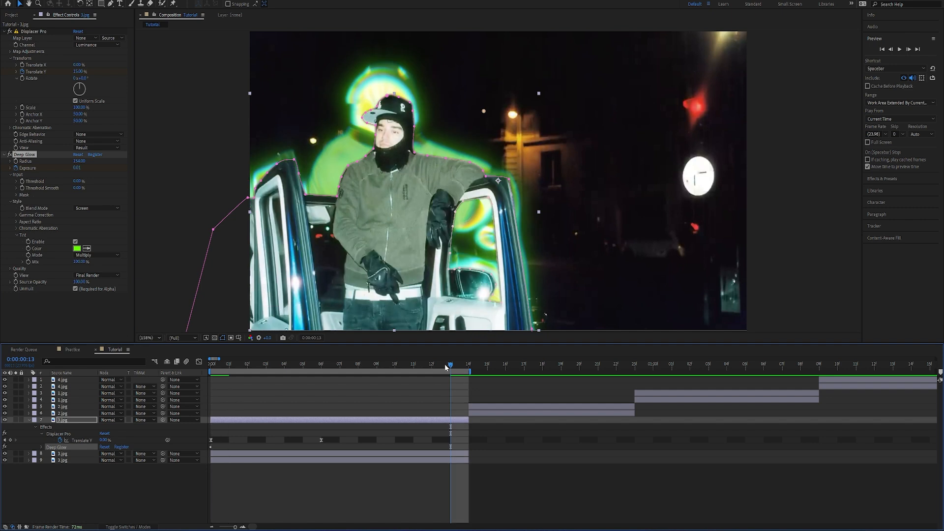
left_click(77, 168)
key("Return")
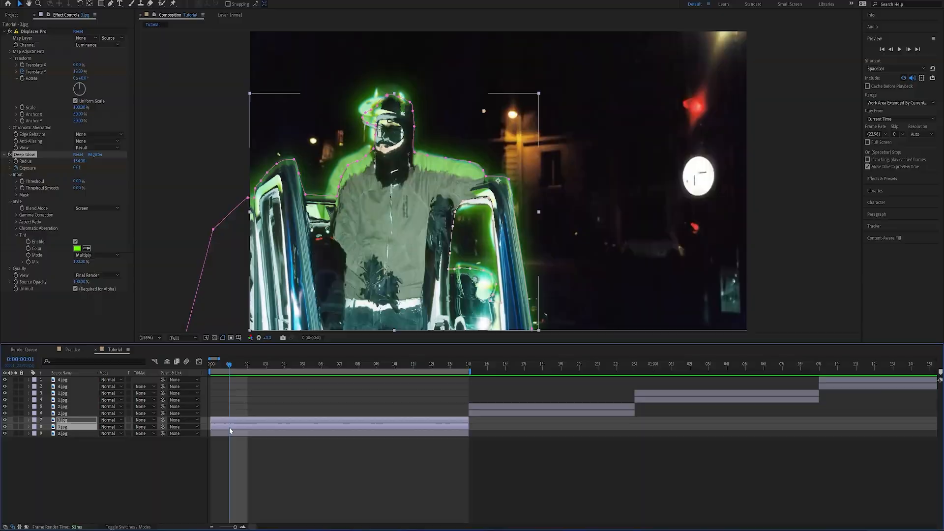
Precompose the three 3.jpg layers as Pic1 and enable motion blur on the new layer
left_click(245, 435, "shift")
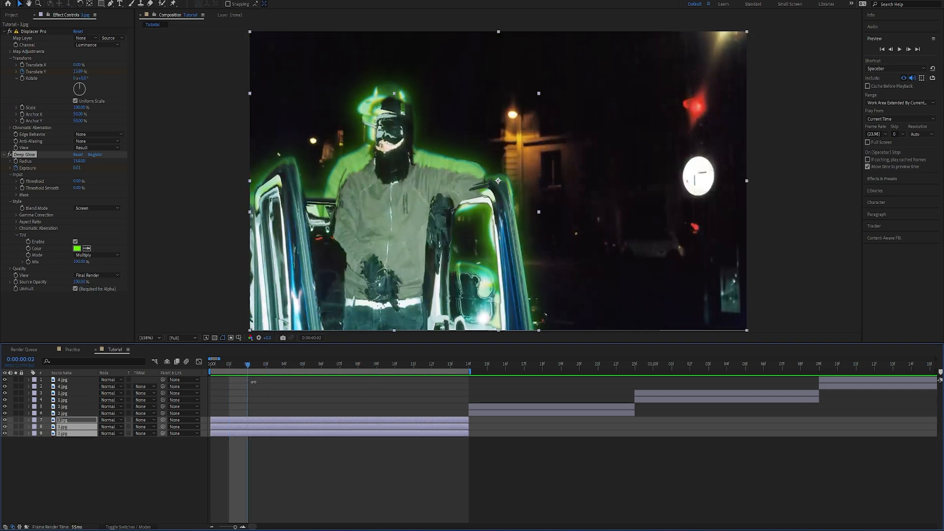
key("Page_Down")
right_click(284, 422)
left_click(305, 378)
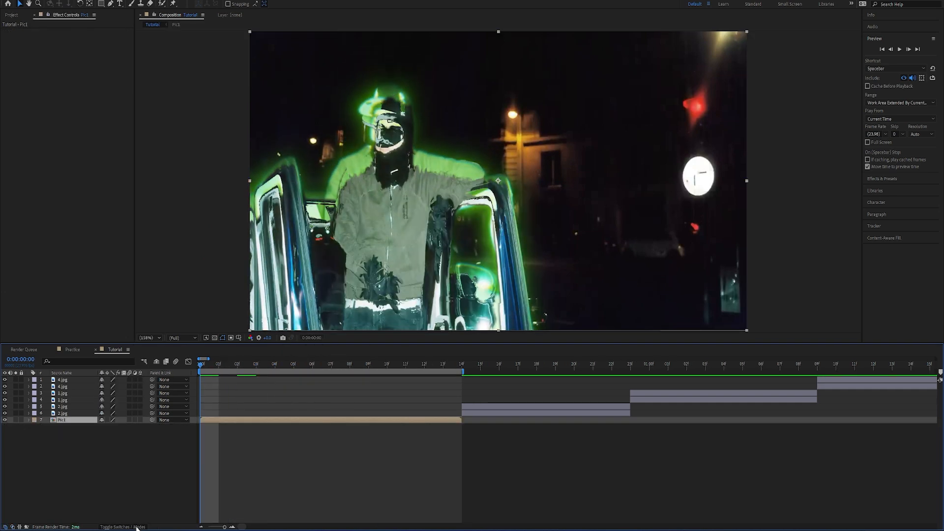
left_click(130, 419)
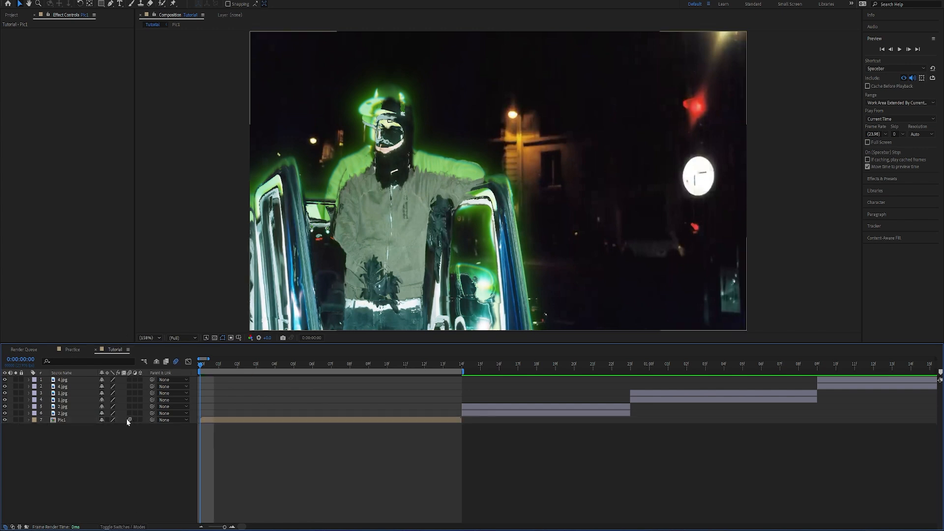
Keyframe Pic1's Position and Scale across the clip, shifting it horizontally and enlarging it to 117% at the end
left_click(60, 417)
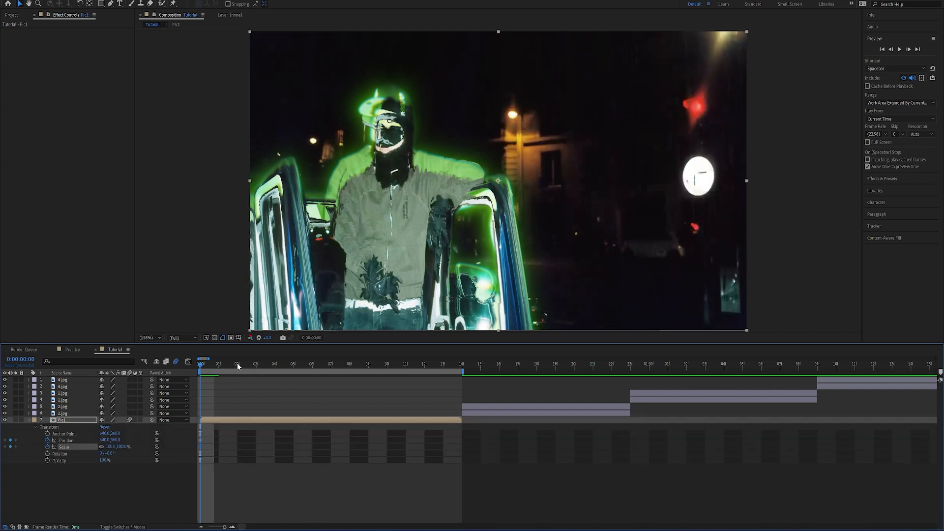
key("o")
left_click_drag(110, 447, 115, 447)
left_click_drag(104, 440, 138, 440)
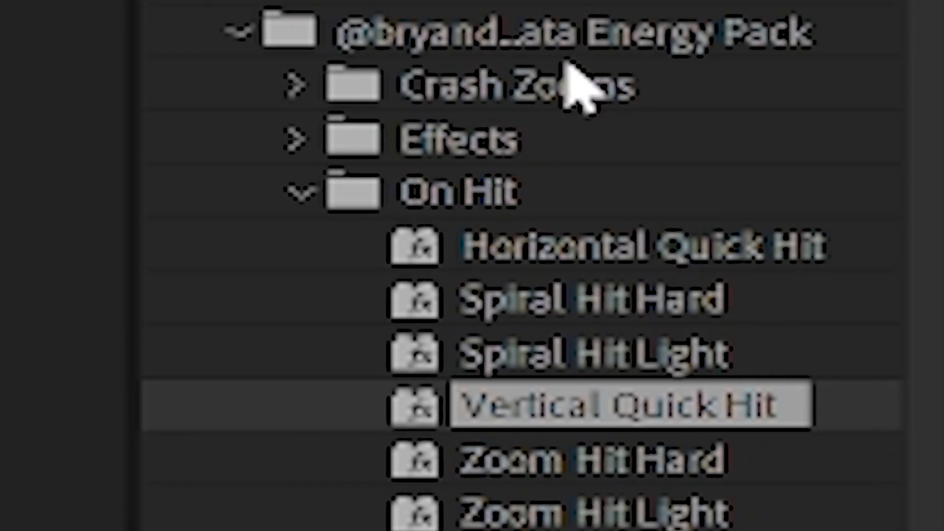
Apply the Vertical Quick Hit preset to the start of Pic1 and preview the animation
left_click_drag(911, 123, 255, 421)
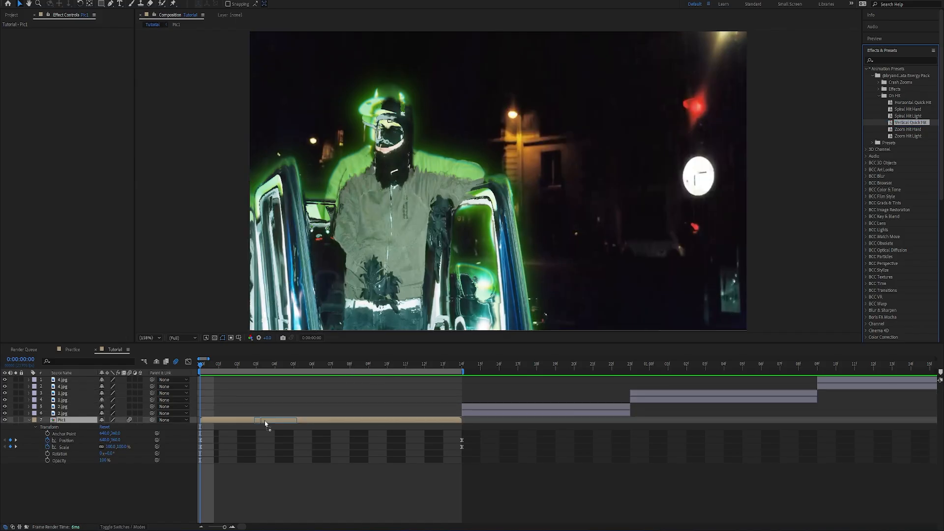
key("space")
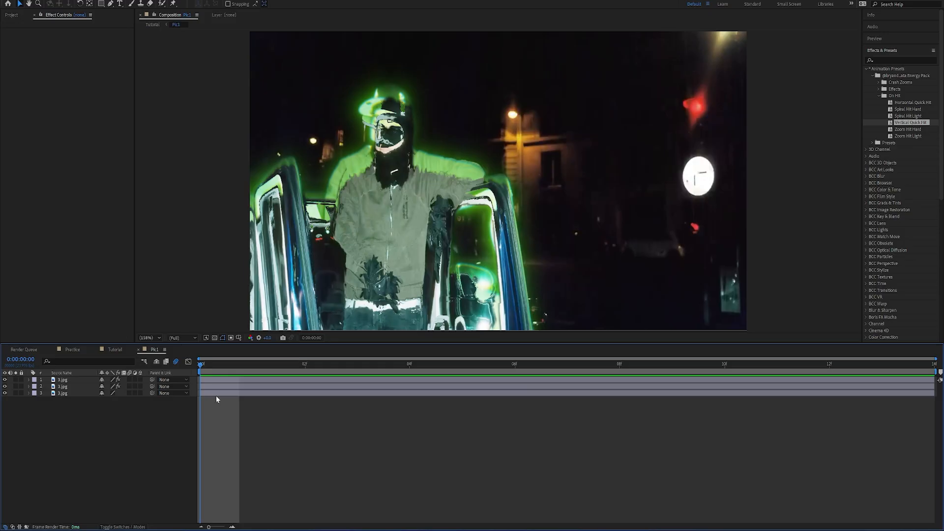
Copy the effects from Pic1's middle layer to the middle 2.jpg layer and align the ending Amount keyframes with the clip's end
left_click(218, 388)
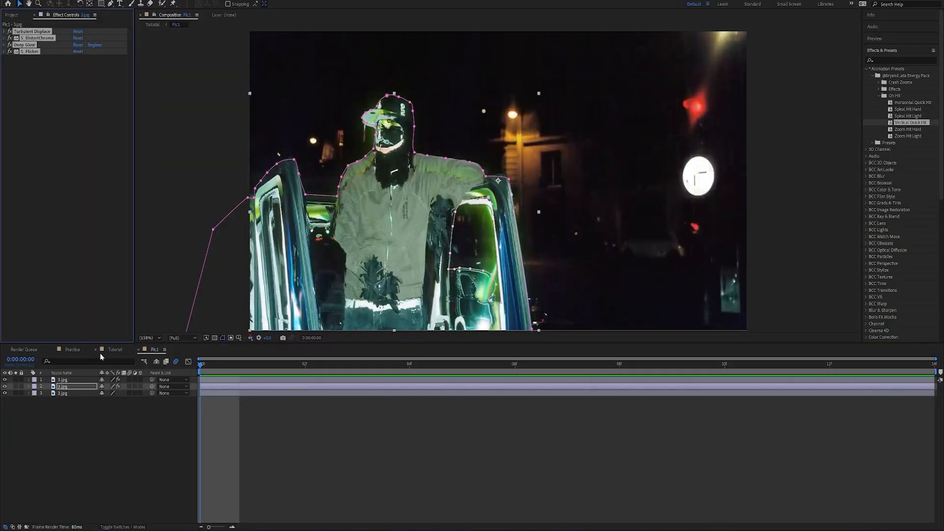
left_click(100, 352)
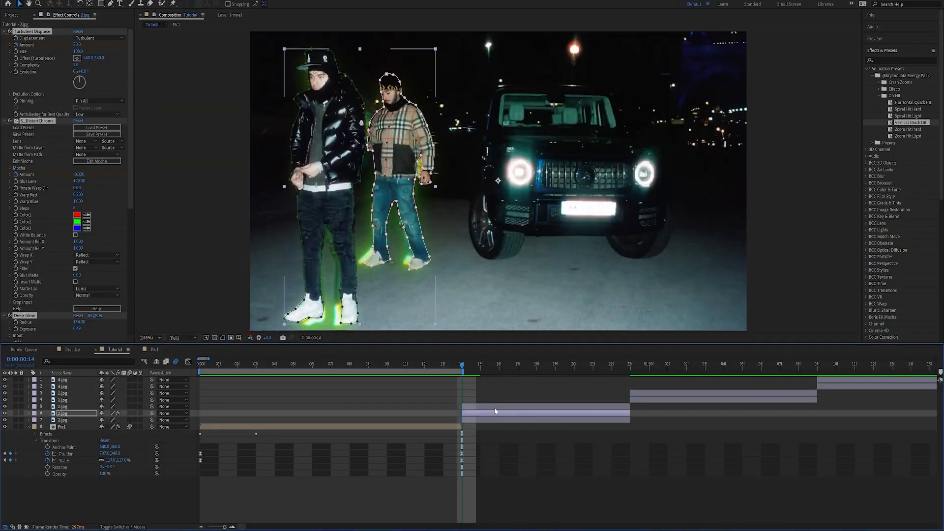
key("u")
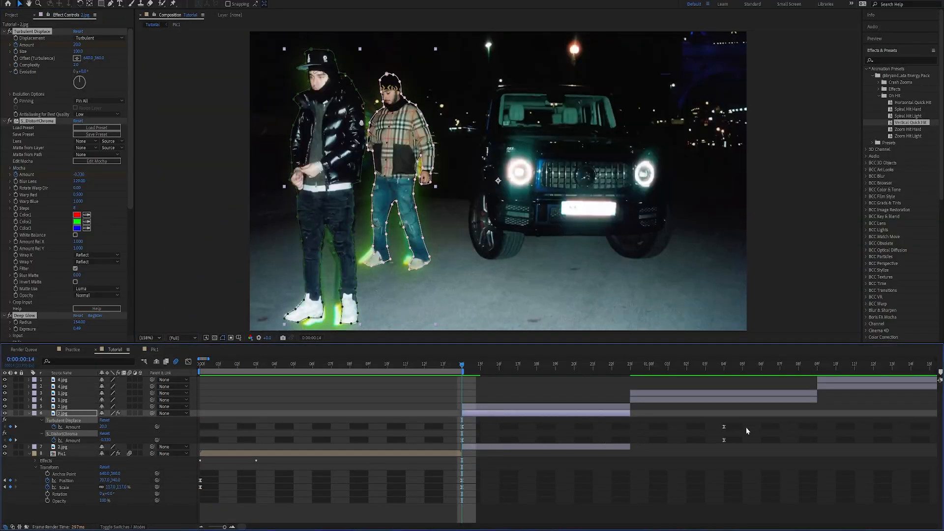
left_click_drag(730, 422, 724, 442)
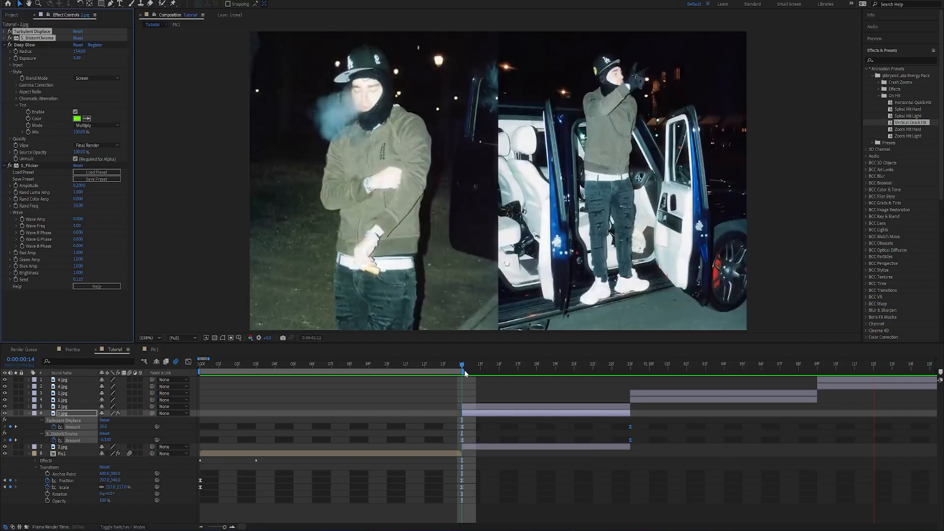
Keyframe the middle 2.jpg layer's Deep Glow Exposure to rise from near zero at the clip's start
left_click_drag(464, 369, 511, 377)
key("Page_Up")
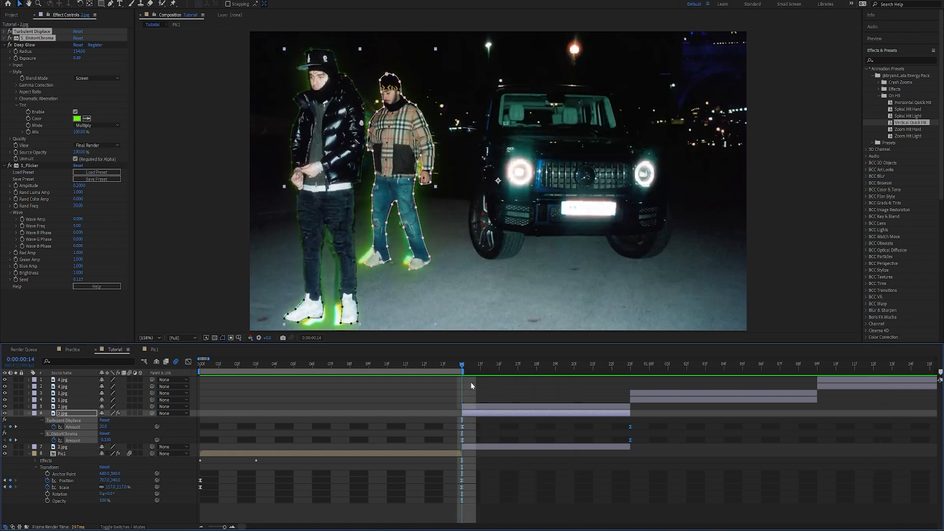
scroll(33, 242, "up", 5)
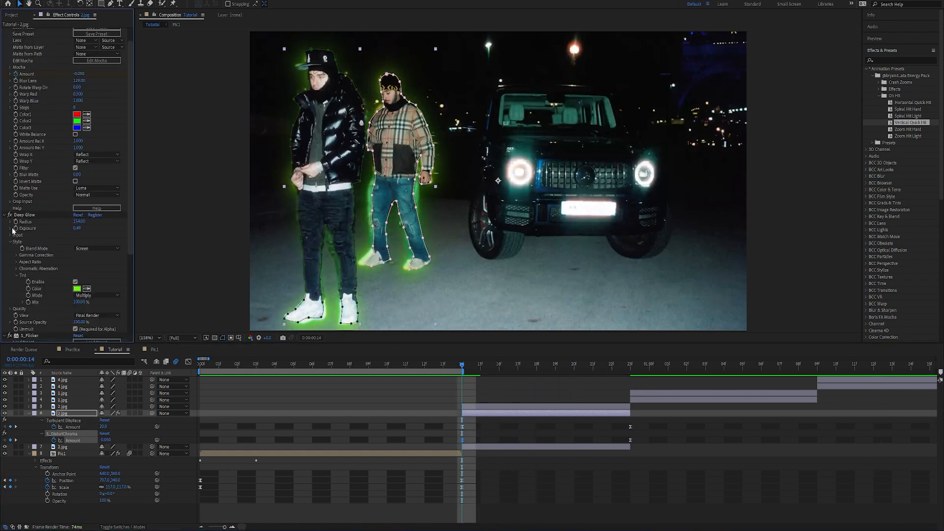
left_click_drag(77, 229, 34, 229)
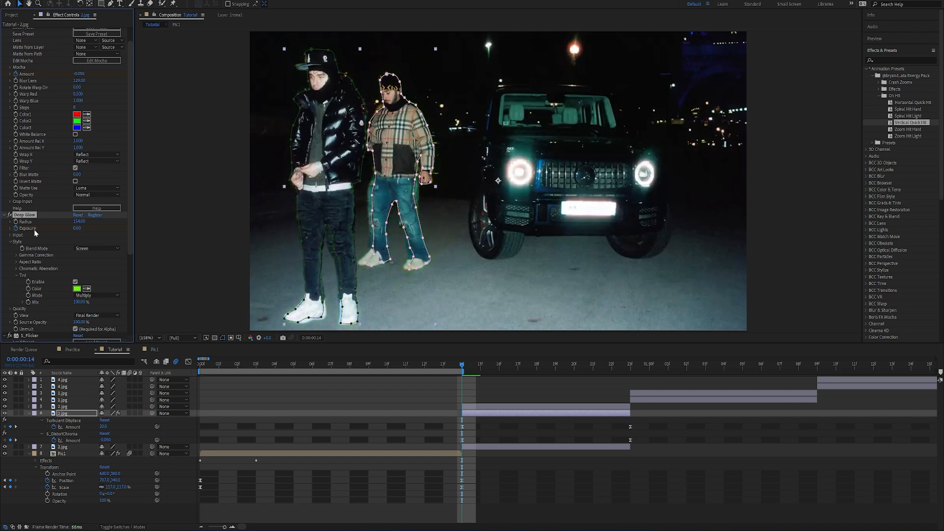
left_click(595, 364)
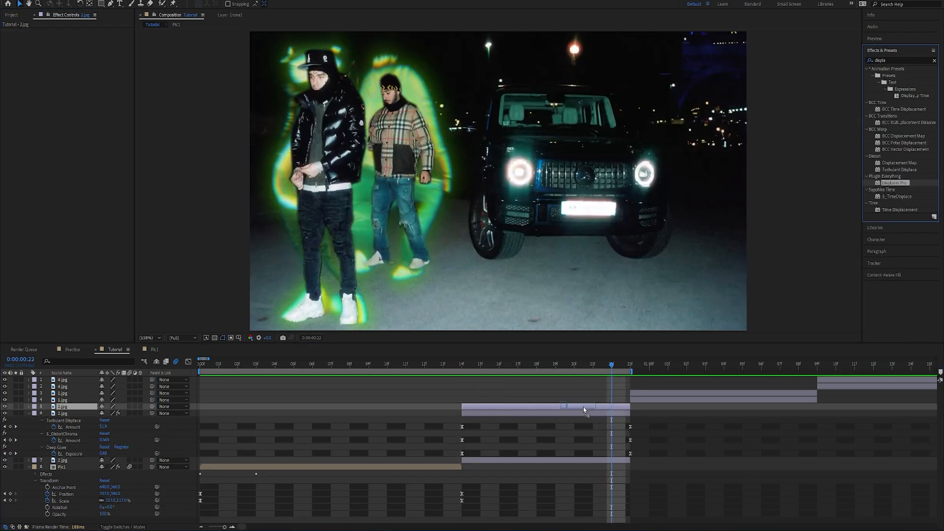
Apply Displacer Pro to the top 2.jpg layer and keyframe its Translate Y from 0% over the clip's last three frames
left_click_drag(584, 408, 586, 407)
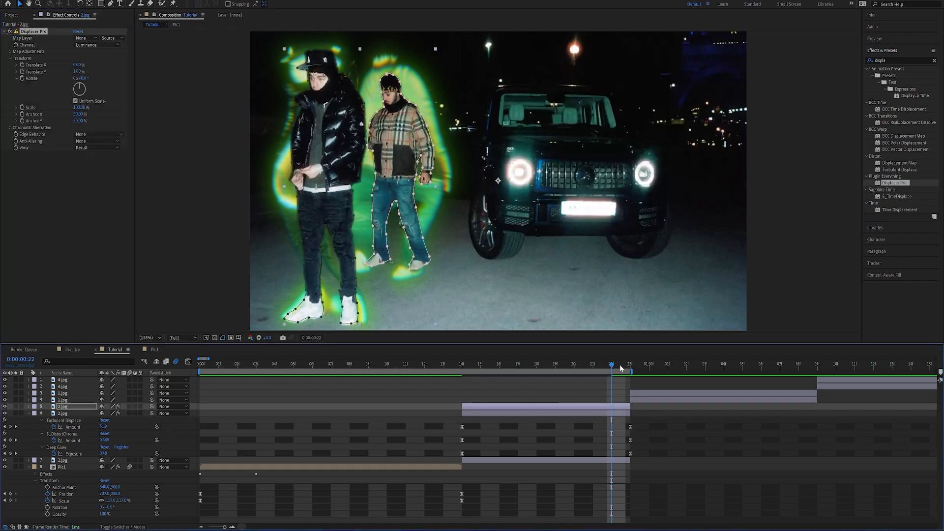
mouse_move(620, 367)
left_mouse_down()
mouse_move(629, 367)
mouse_move(612, 366)
left_mouse_up()
left_click_drag(80, 72, 81, 72)
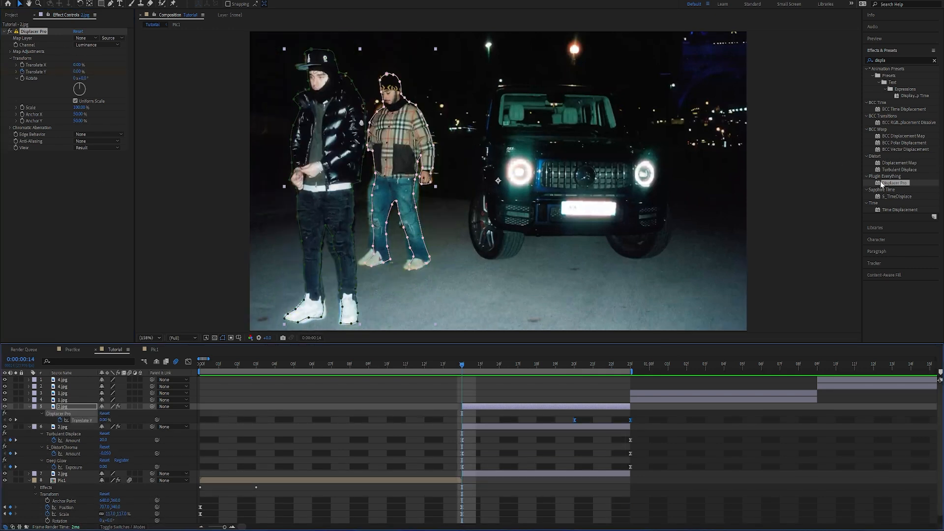
Apply Displacer Pro to the bottom 2.jpg layer and keyframe Translate Y from a positive value at the clip's start to a negative one near its end
left_click_drag(882, 184, 467, 471)
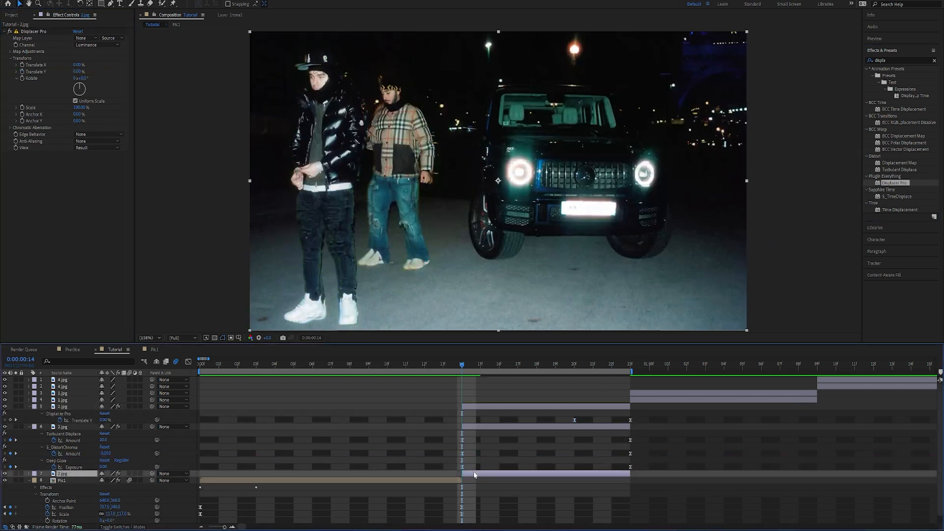
left_click_drag(78, 71, 104, 80)
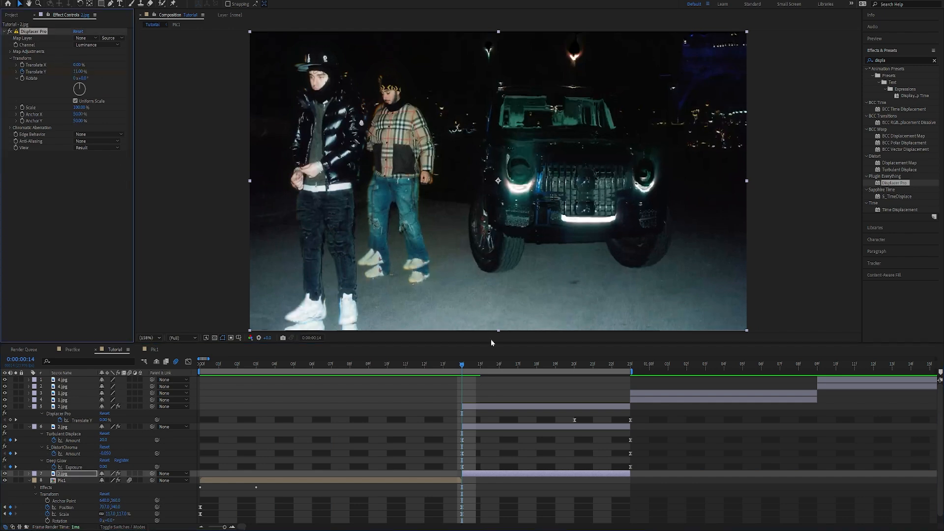
left_click_drag(580, 366, 631, 365)
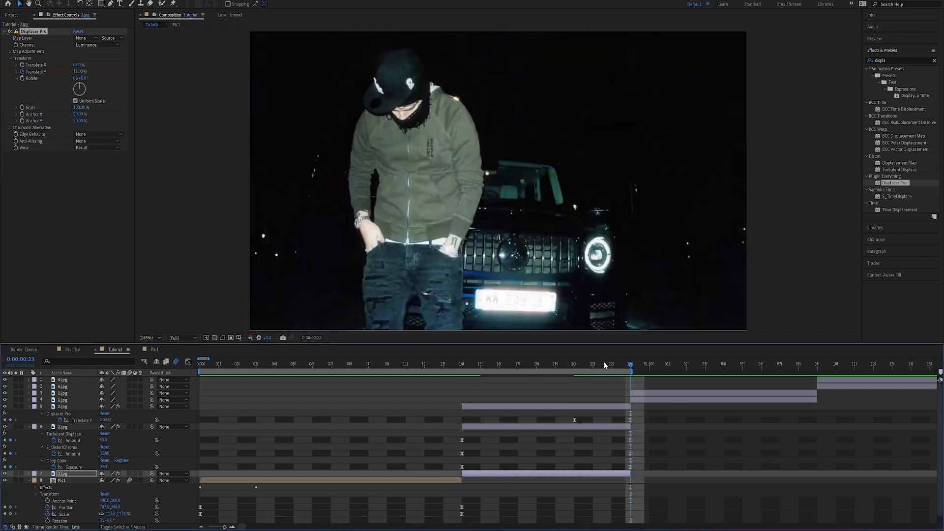
left_click(612, 365)
left_click_drag(81, 74, 75, 74)
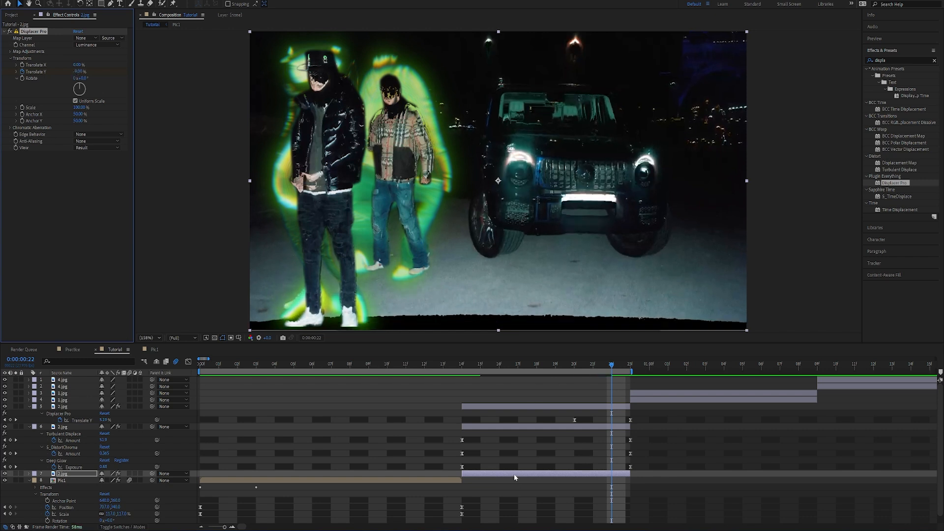
Duplicate the bottom 2.jpg layer, replacing Displacer Pro on the lower copy with a Sapphire distortion effect
key("ctrl+d")
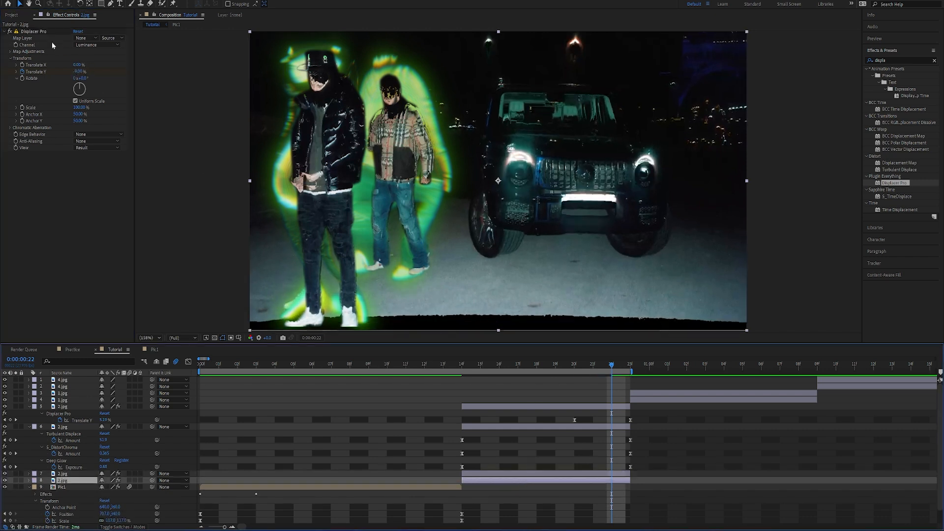
left_click(63, 49)
key("Delete")
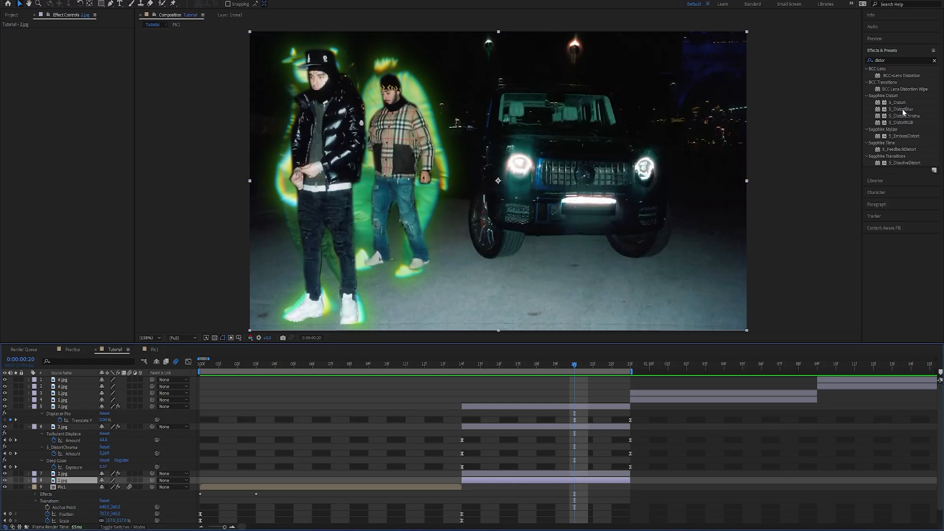
left_click_drag(752, 181, 539, 471)
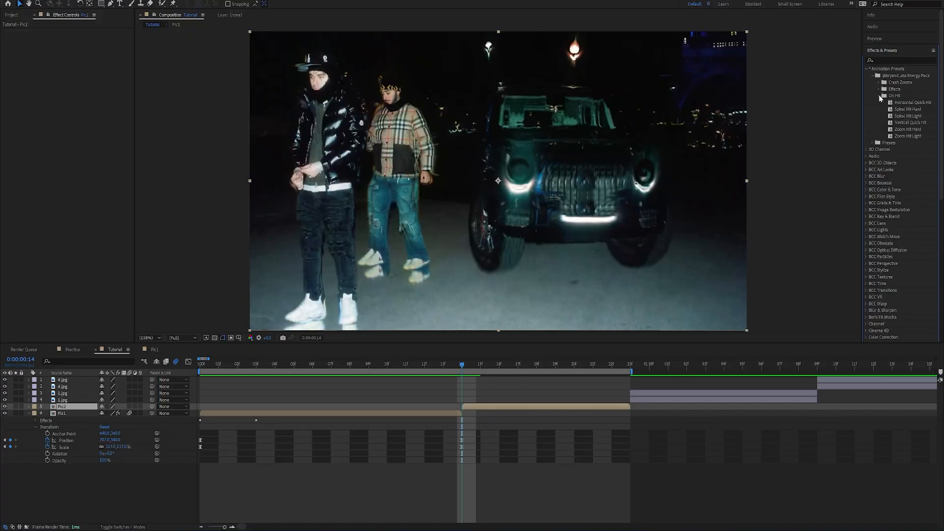
Apply the Vertical Quick Hit preset to the start of Pic2 and keyframe its Position and Scale there
left_click_drag(905, 122, 475, 408)
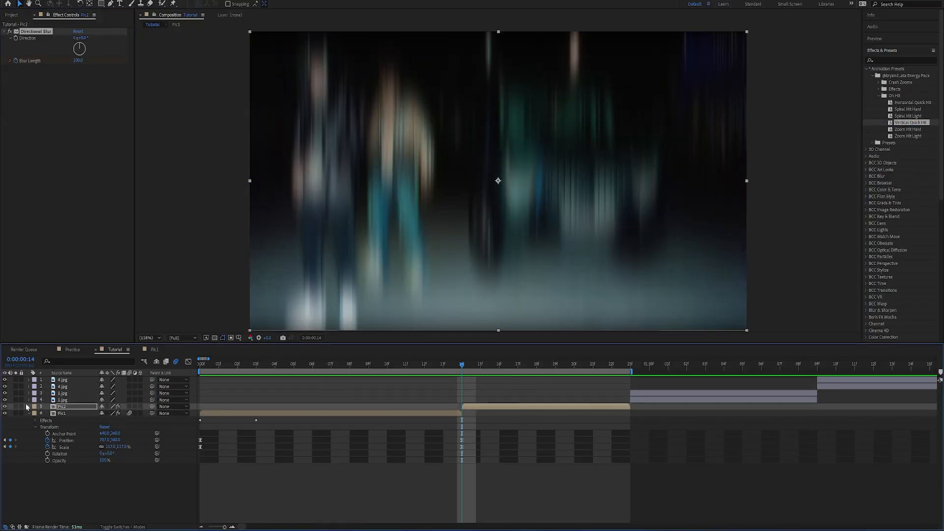
left_click(28, 407)
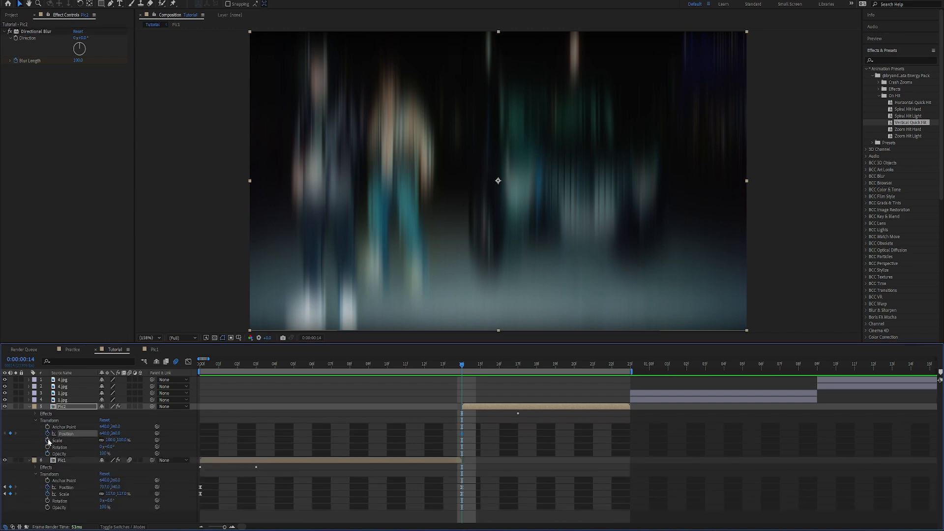
key("space")
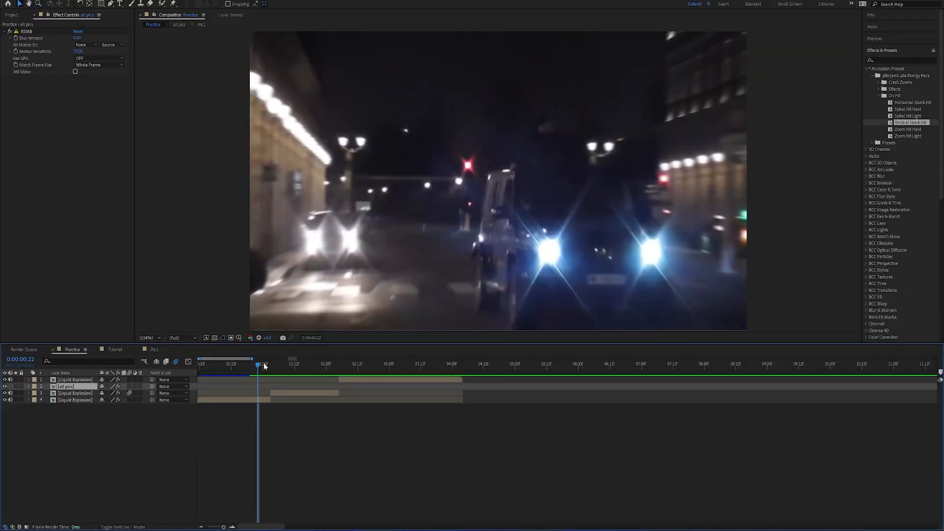
Preview the Practice composition's photo section from about 0:00:01:03
left_click_drag(264, 367, 261, 366)
key("space")
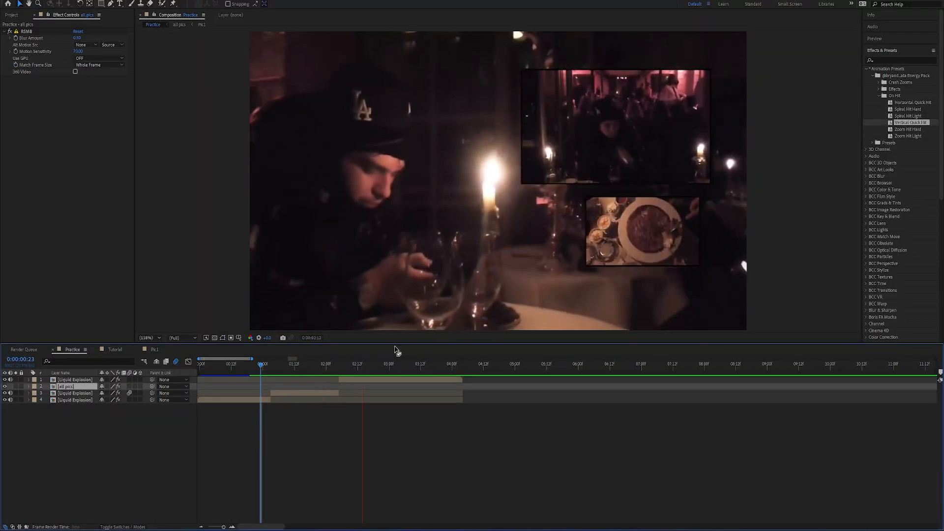
left_click(272, 364)
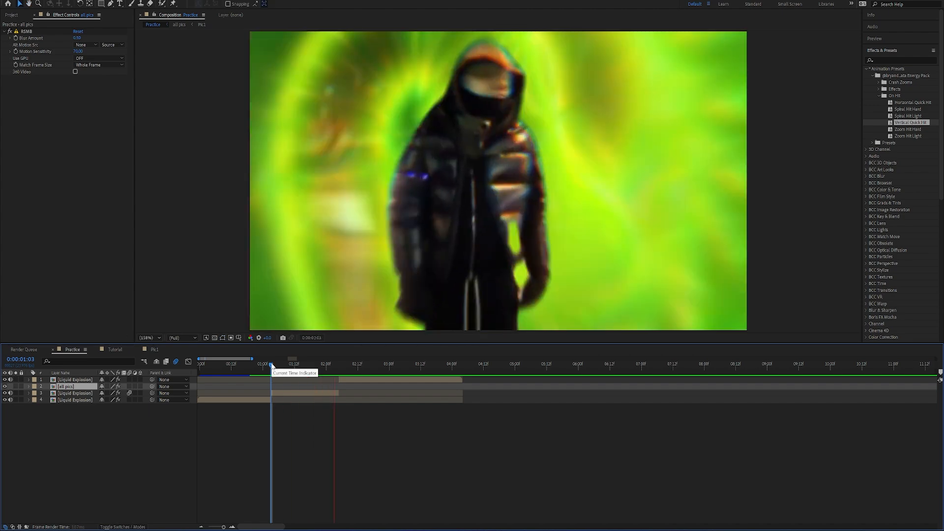
key("space")
Save the project and keyframe pic3's Position and Scale from the clip's start, increasing Scale near the clip's end
key("ctrl+s")
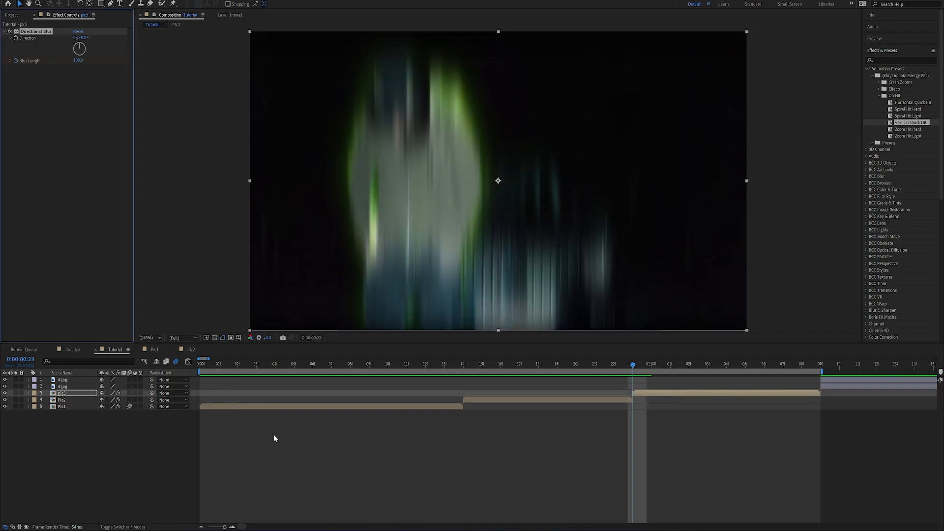
left_click(29, 393)
left_click(36, 408)
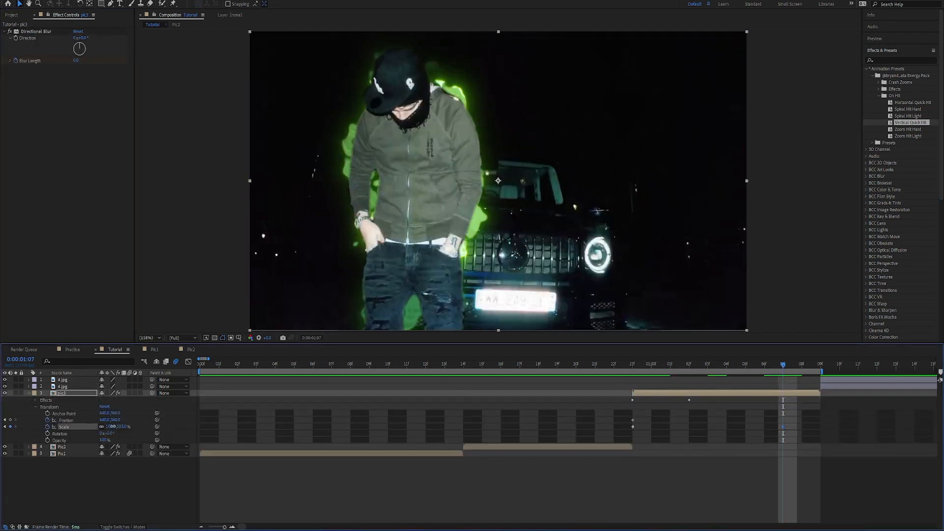
left_click_drag(112, 427, 128, 419)
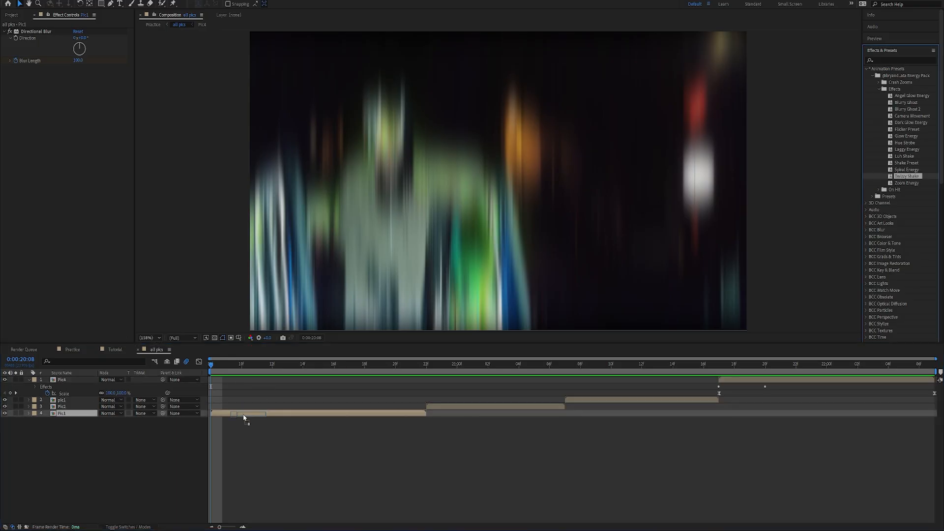
Apply the Twizzy Shake preset to the starts of Pic1 and Pic2 in the all pics composition
left_click_drag(243, 417, 244, 416)
left_click(430, 364)
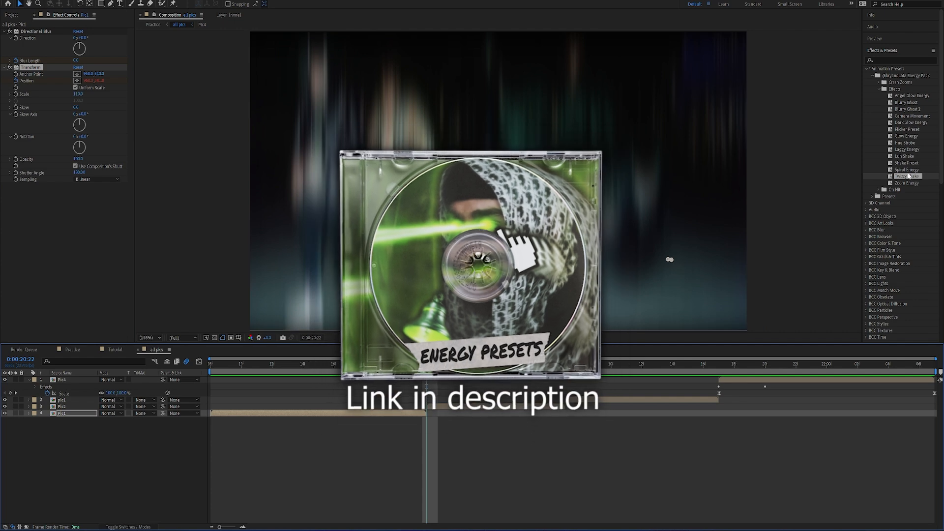
left_click(458, 409)
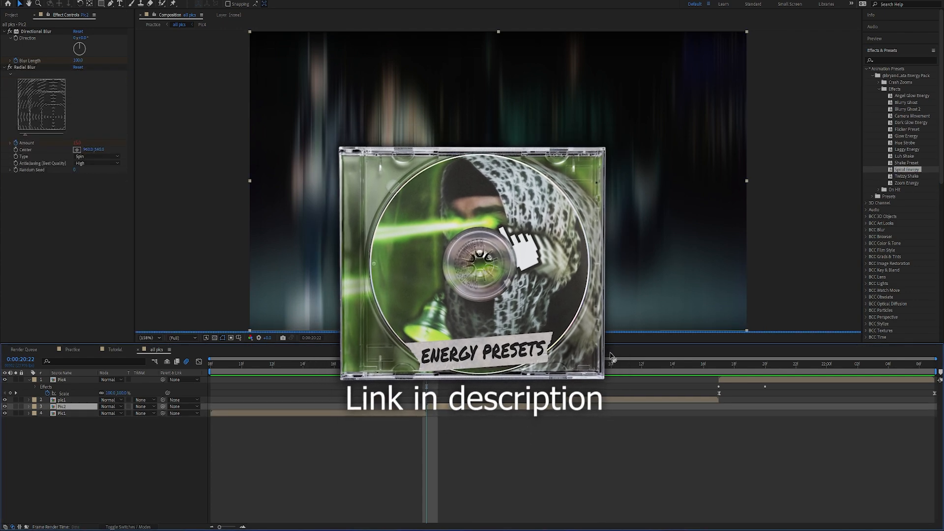
key("ctrl+z")
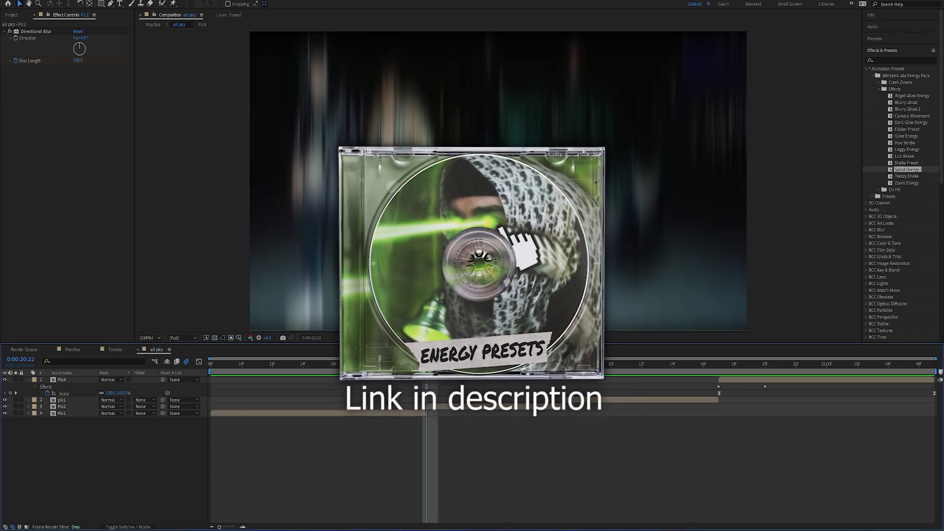
left_click_drag(907, 176, 622, 255)
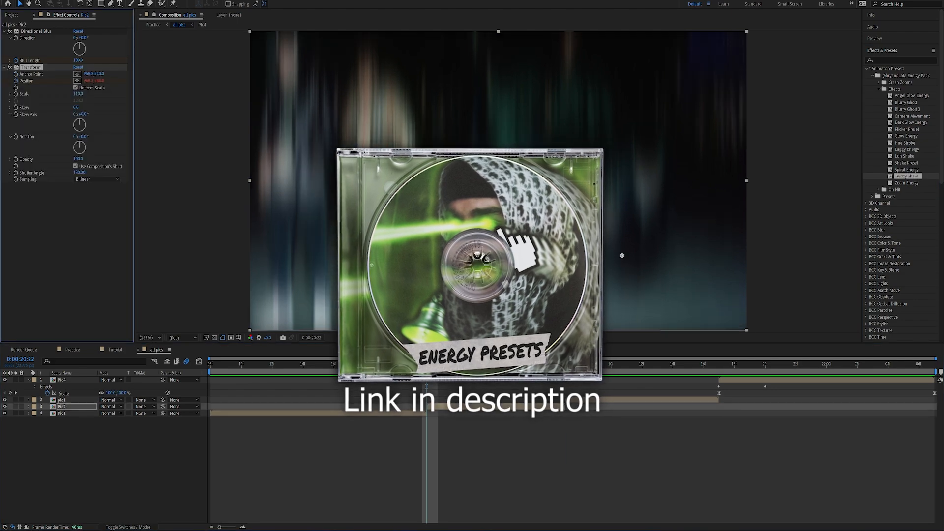
Preview the all pics composition from its start to check the shake on the photos
key("space")
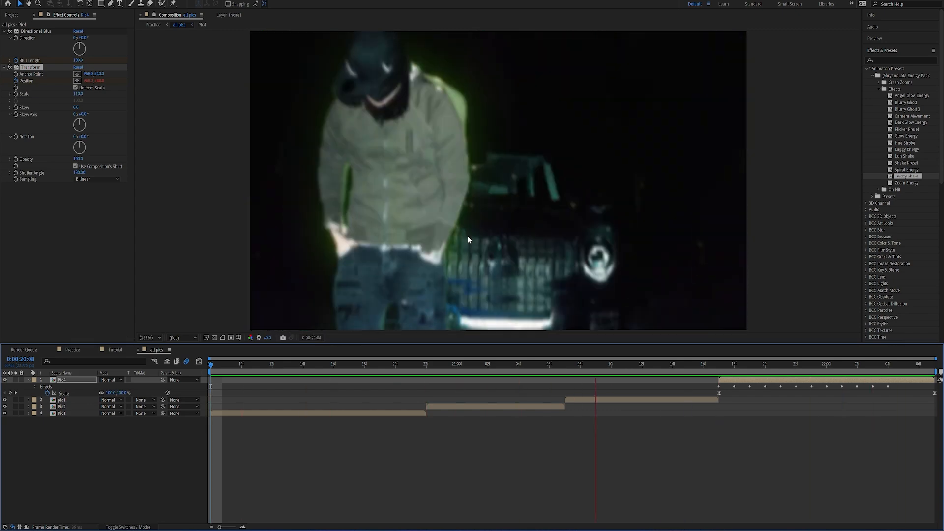
key("space")
left_click(264, 416)
Trim the #Camera ALL-IN-ONE.wav layer to a single camera sound at the composition's start and preview it
key("space")
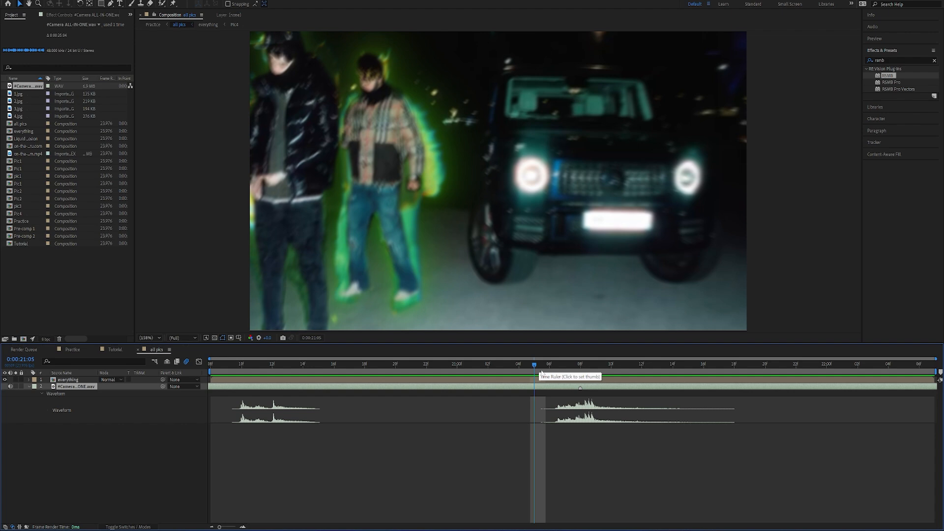
left_click(705, 368)
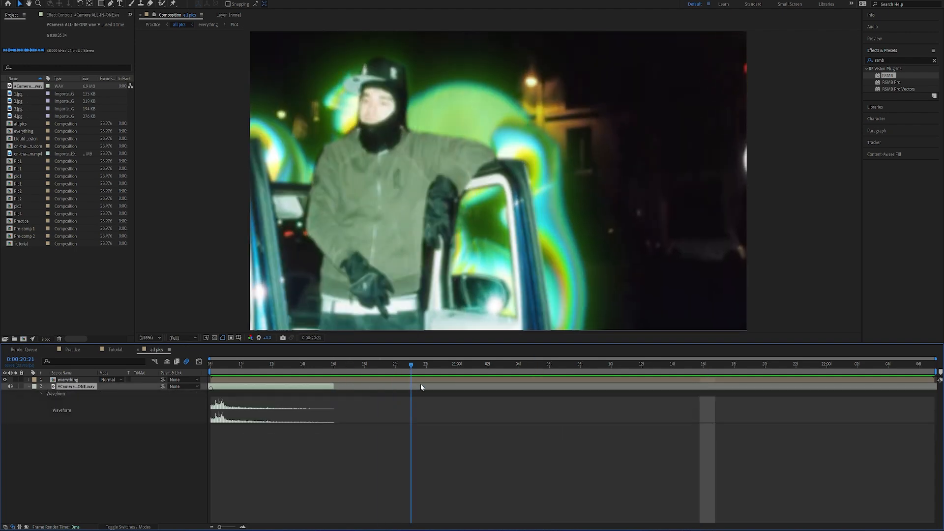
key("space")
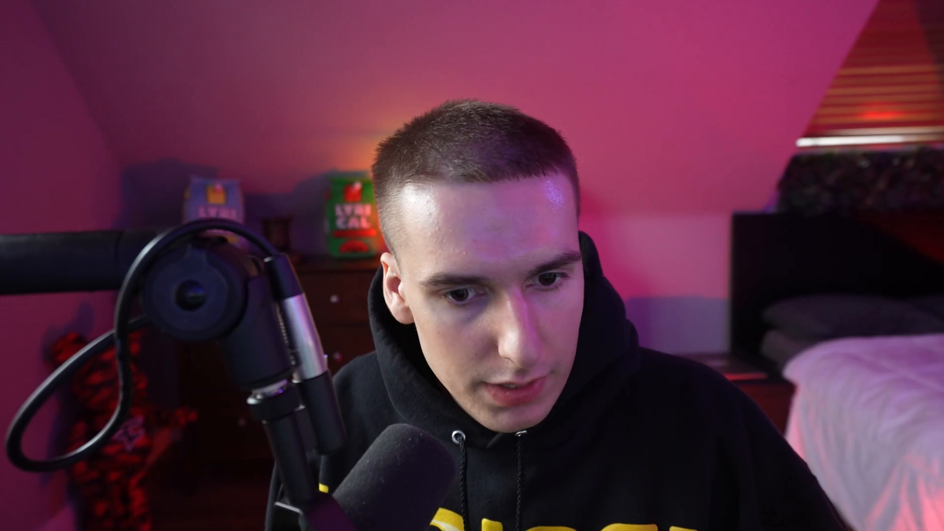